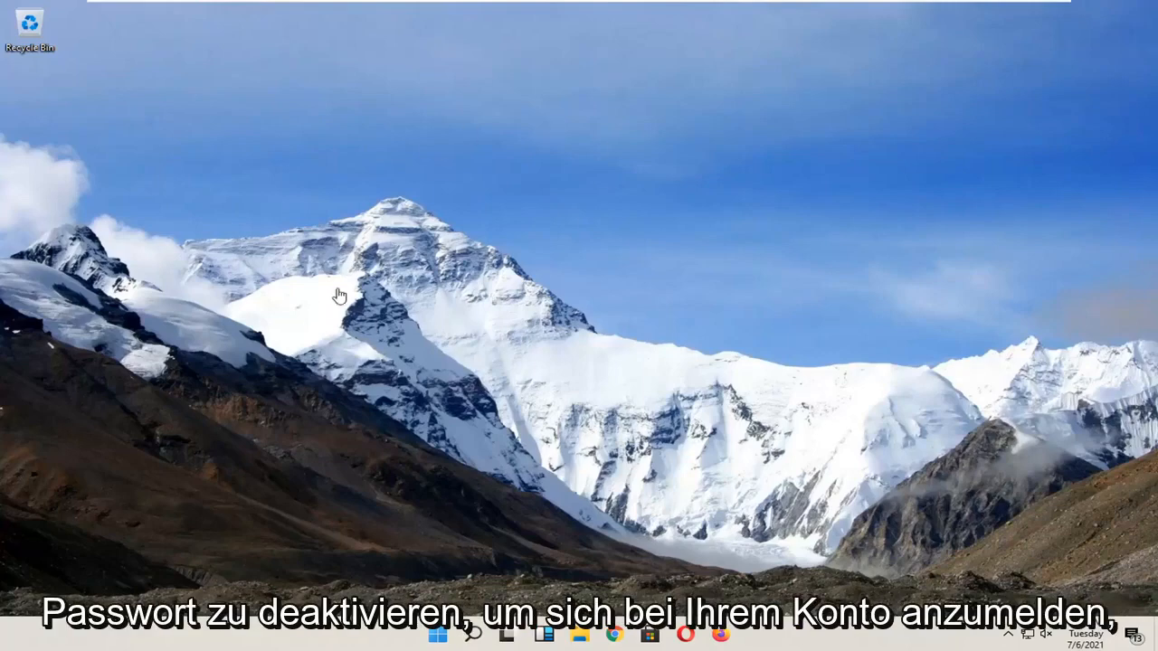
Launch netplwiz from Windows Search and centre the User Accounts dialog.
left_click(471, 634)
type("netpa")
key("BackSpace")
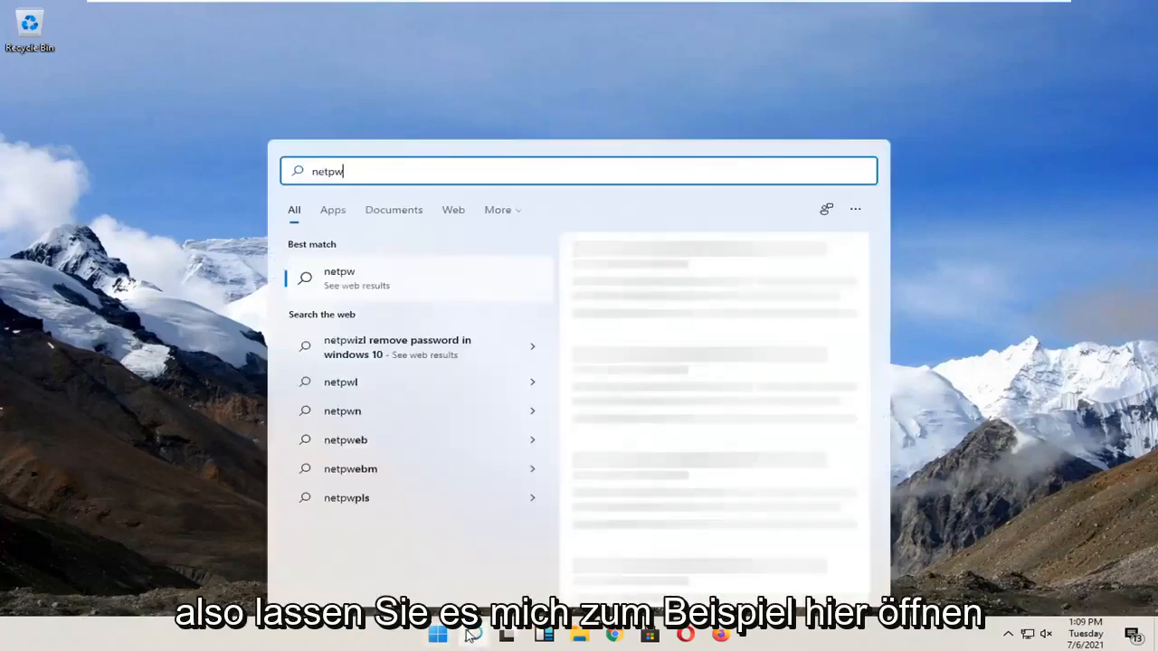
type("lwiz")
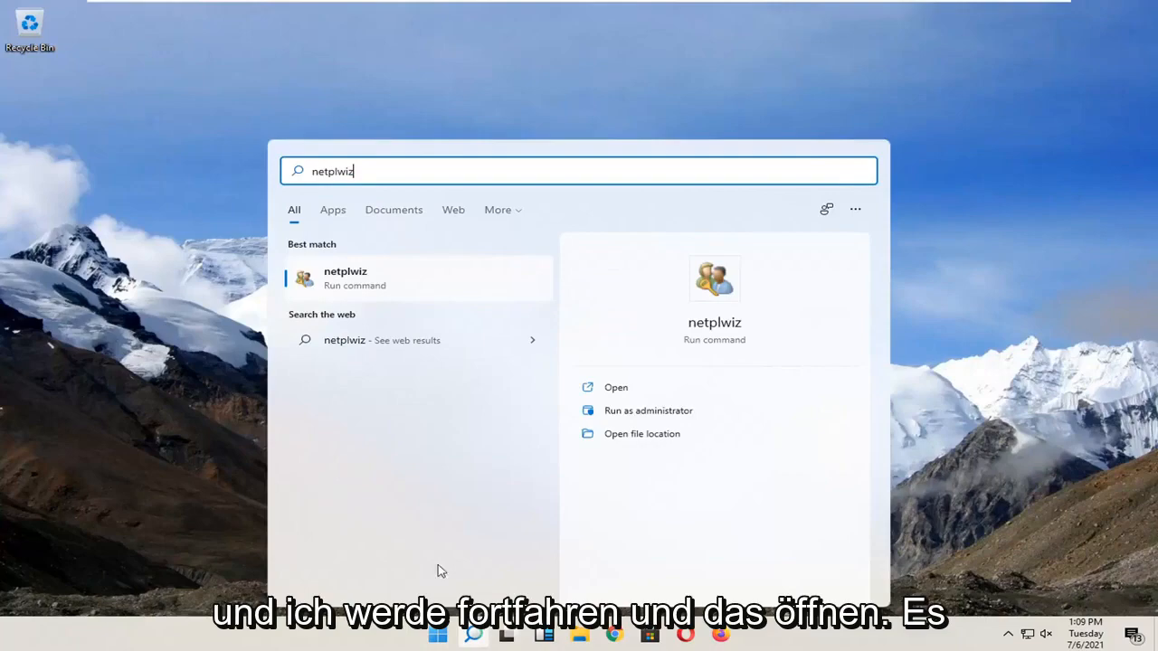
key("Return")
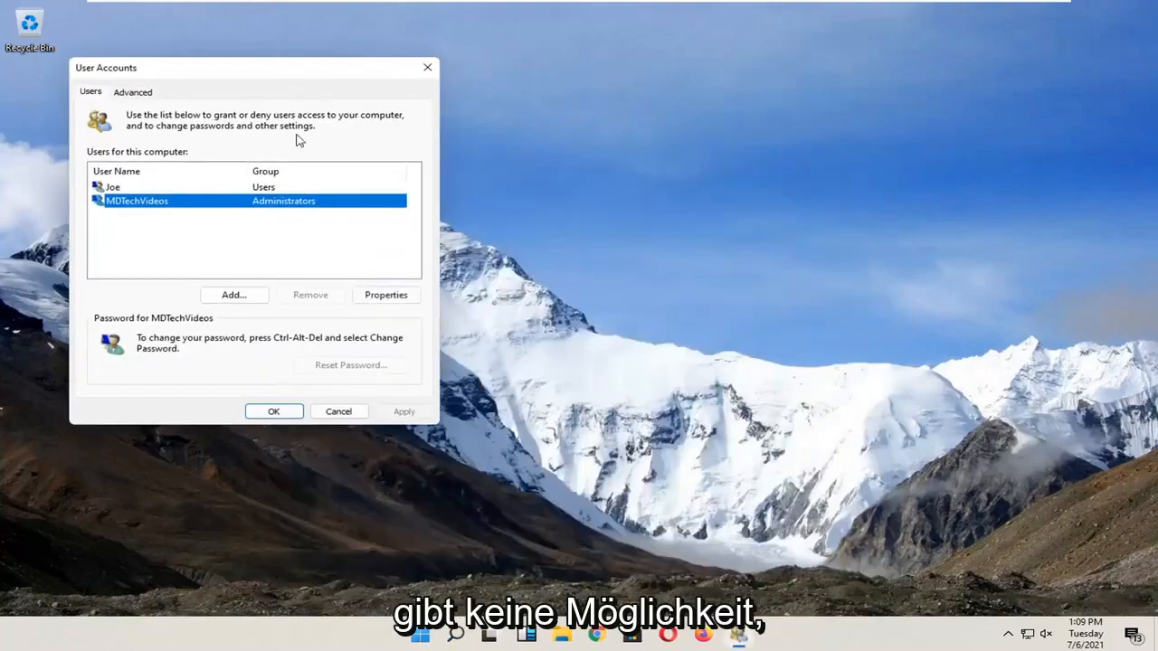
left_click_drag(280, 72, 398, 108)
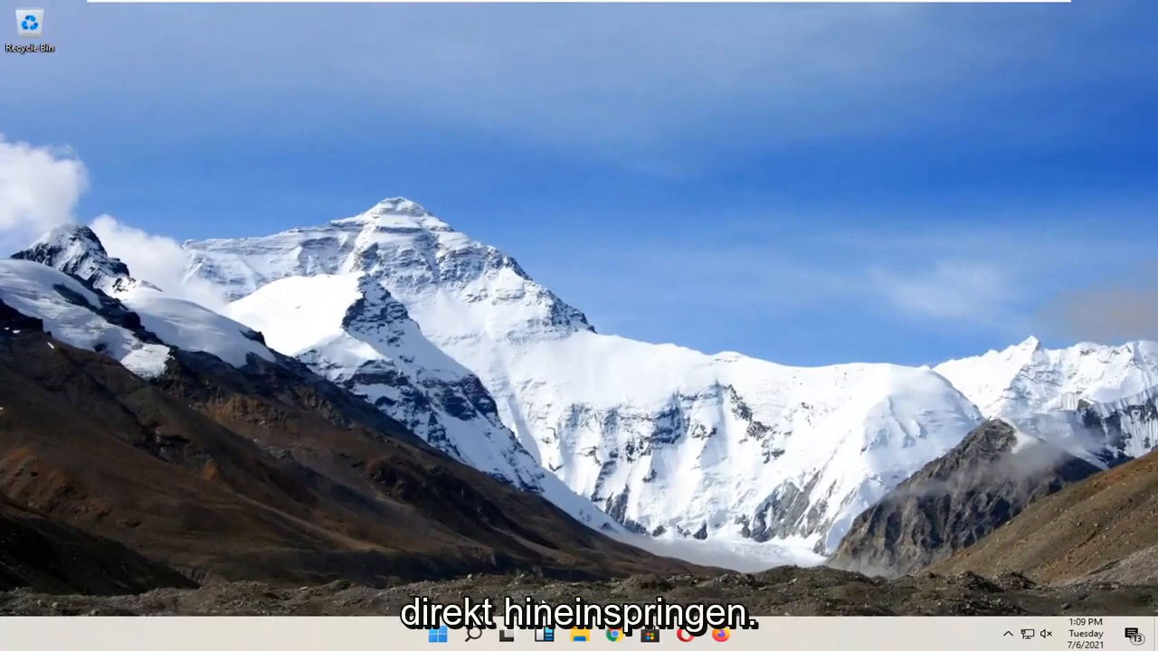
Run Command Prompt as administrator from a search for cmd, approving the UAC prompt.
left_click(472, 635)
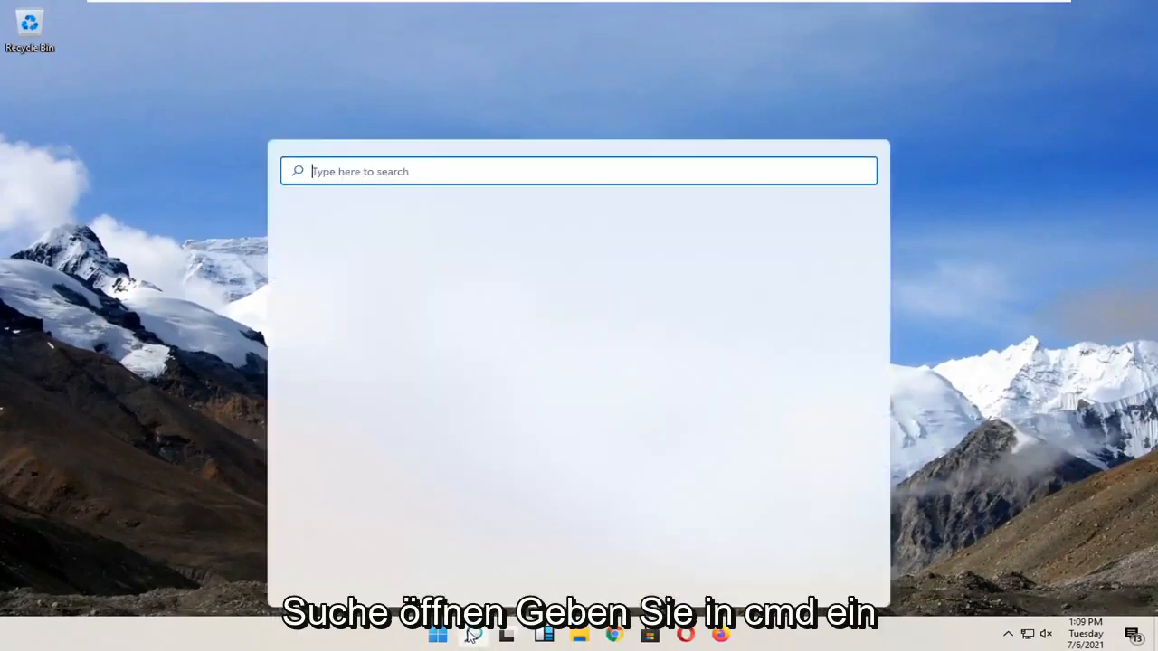
type("cmd")
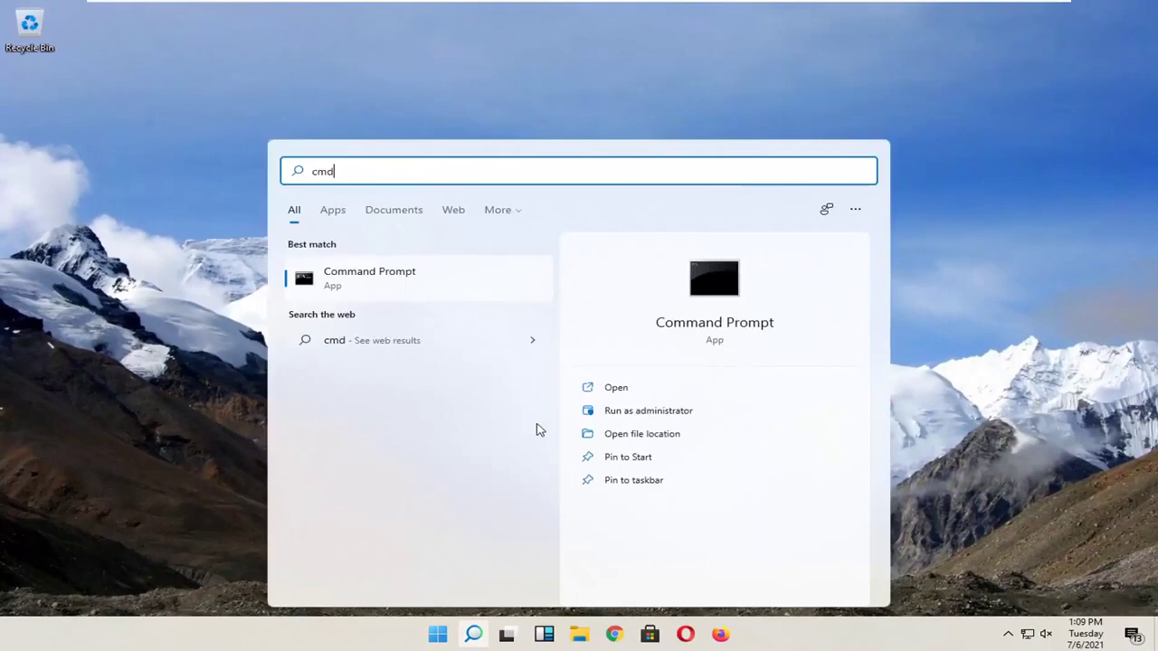
right_click(368, 277)
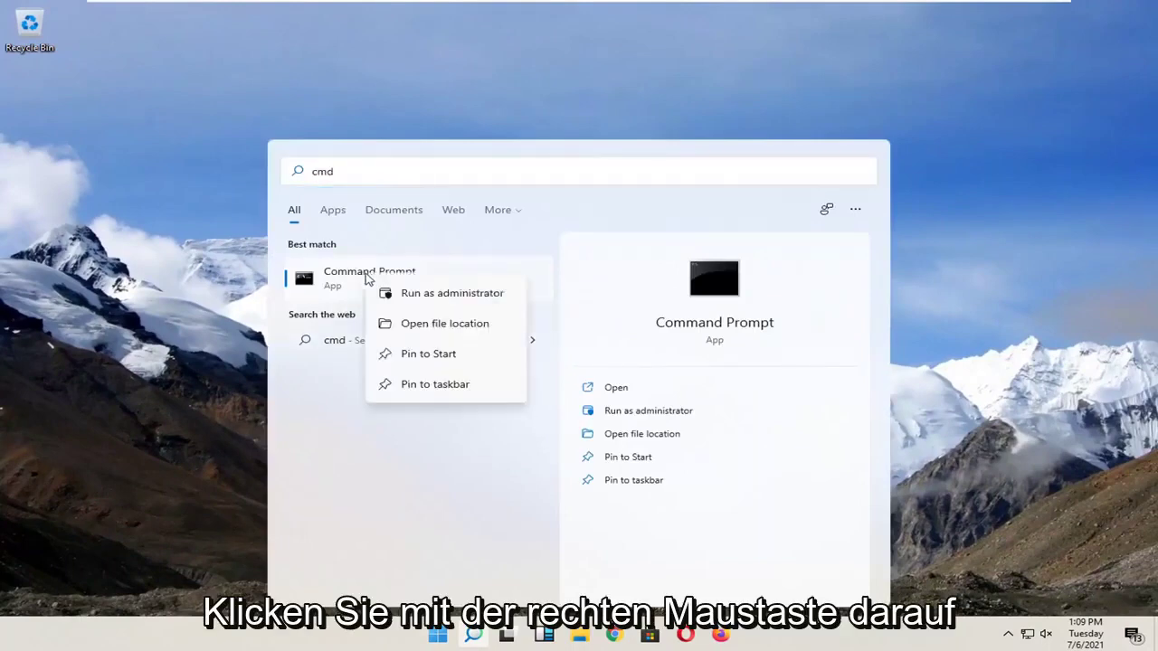
left_click(432, 298)
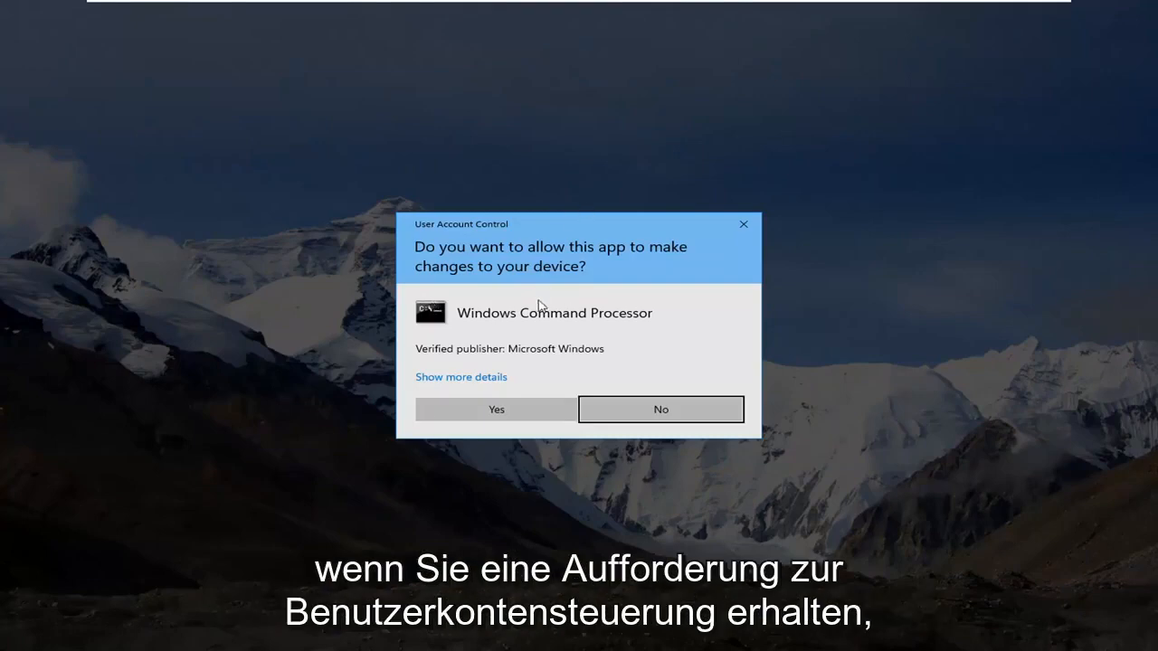
left_click(499, 409)
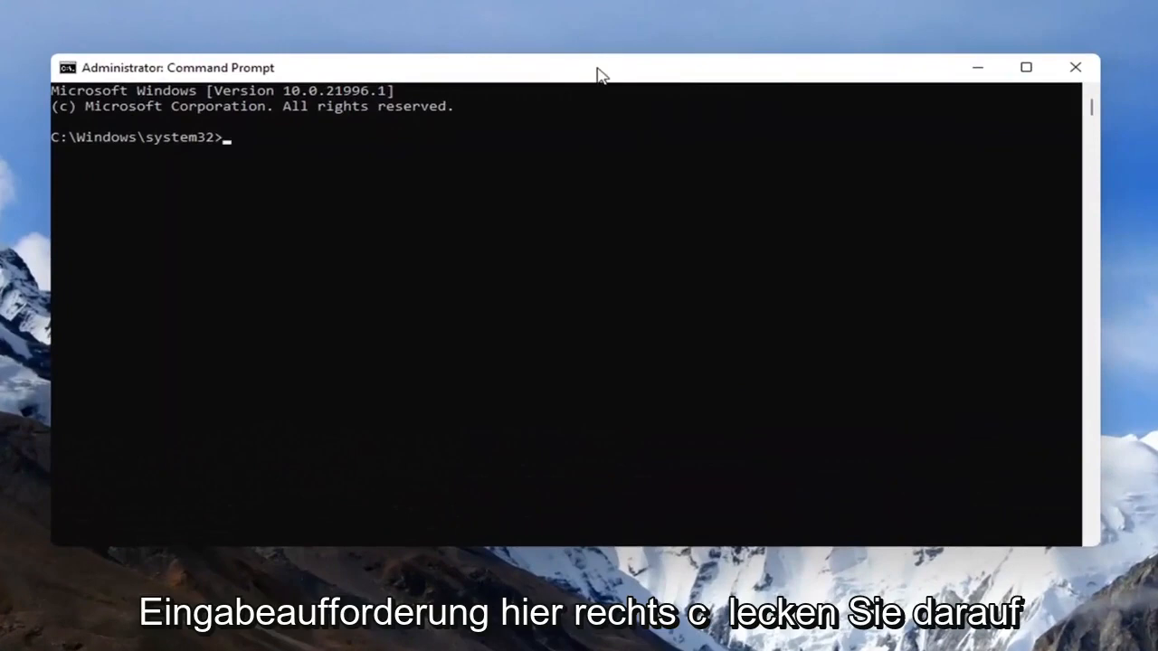
Paste and run the reg ADD command setting DevicePasswordLessBuildVersion to 0.
right_click(583, 71)
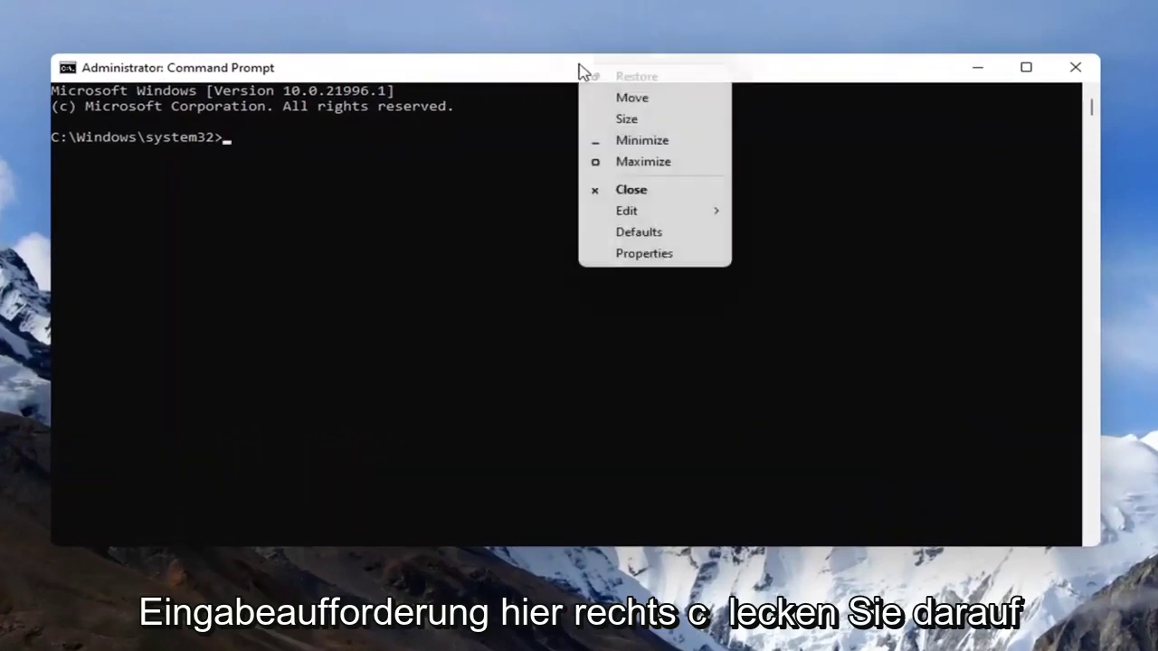
left_click(627, 210)
left_click(778, 249)
key("Return")
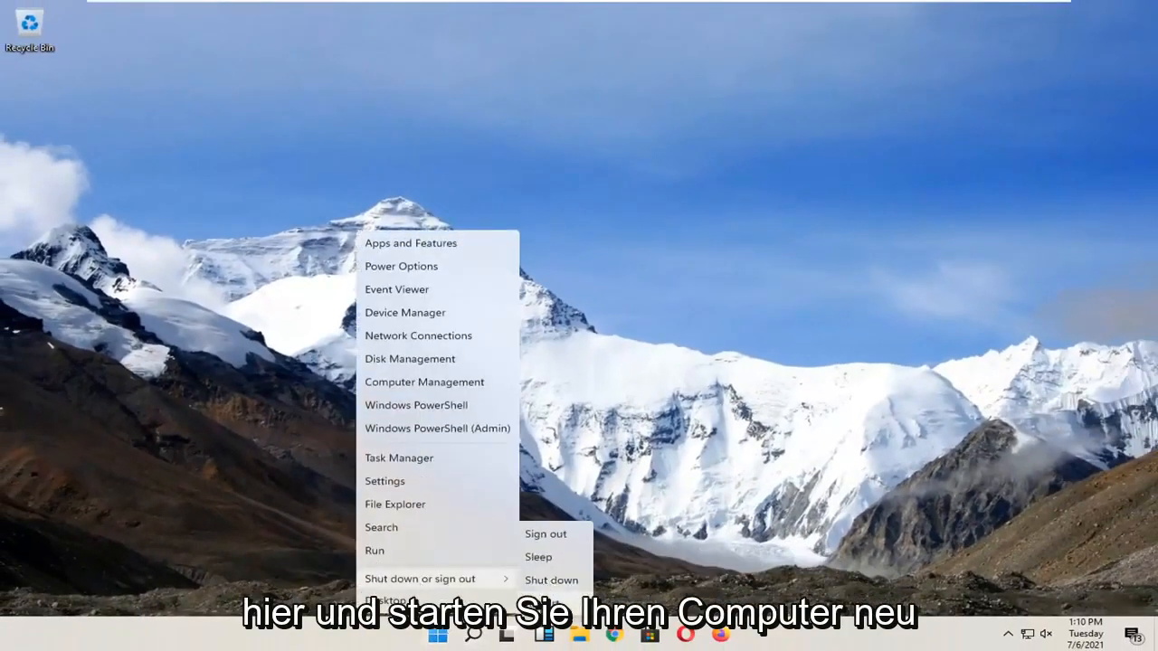
Restart the computer and sign back in with the account password.
left_click(543, 575)
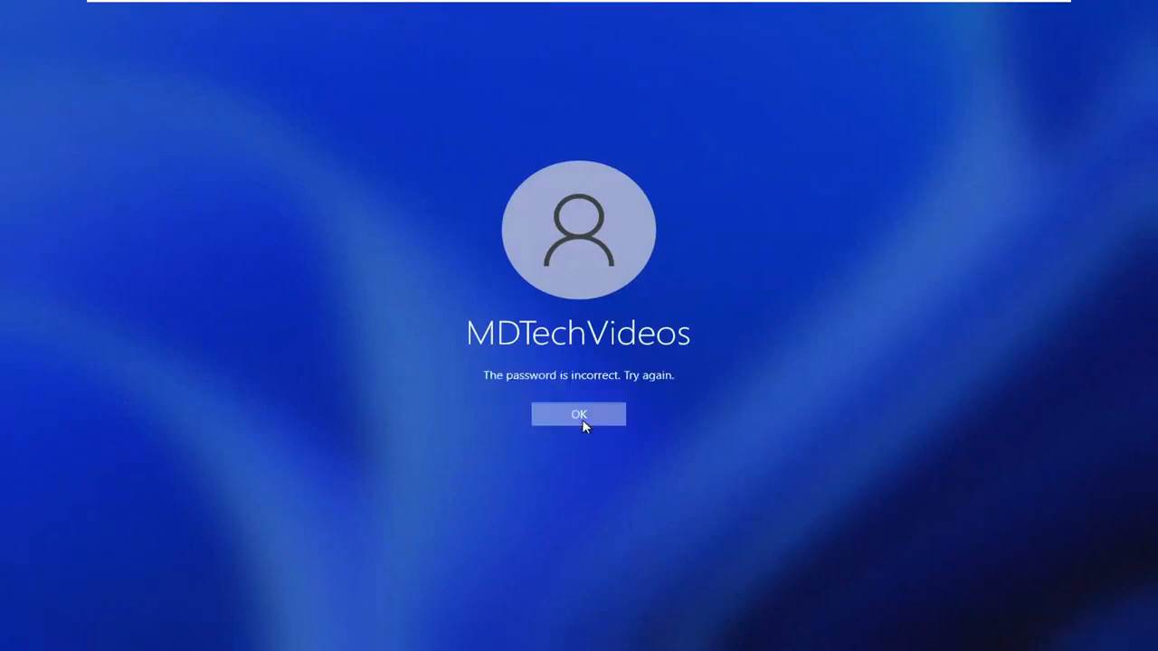
left_click(579, 414)
type("abc")
key("Return")
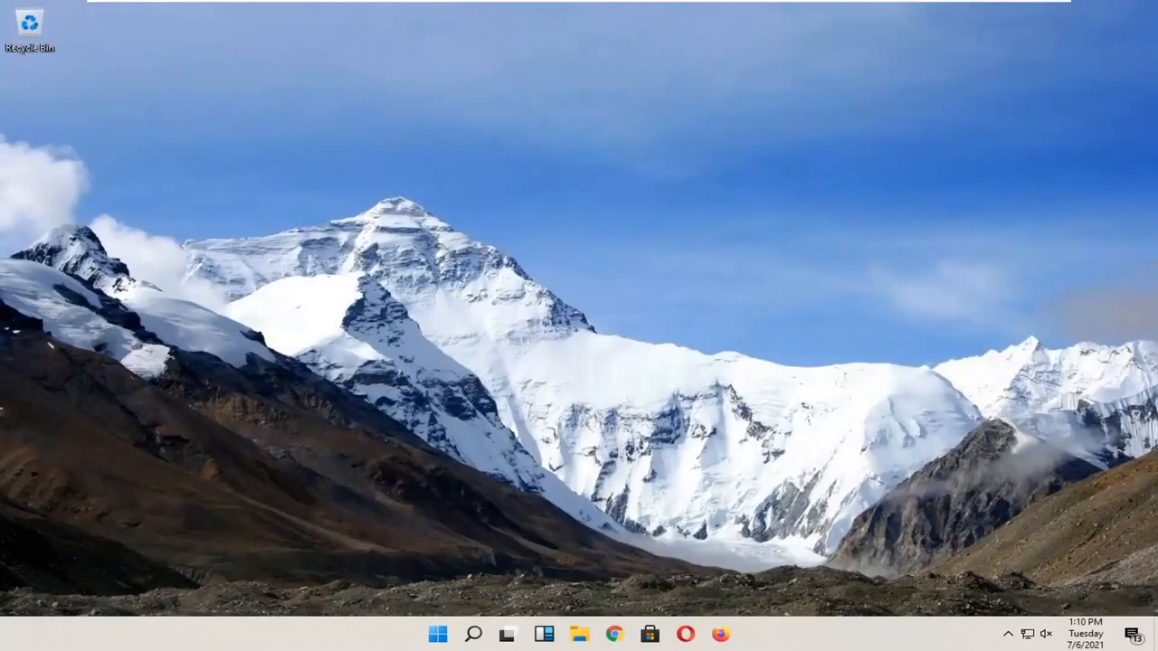
Reopen User Accounts by launching netplwiz from Windows Search.
left_click(473, 634)
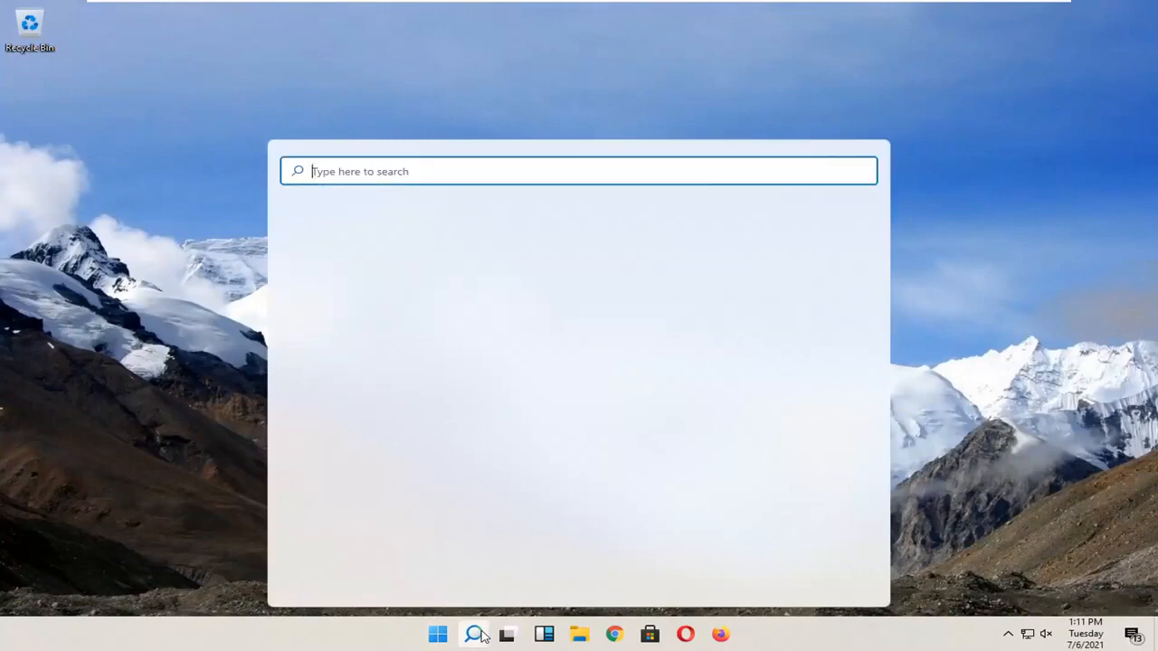
type("netplwiz")
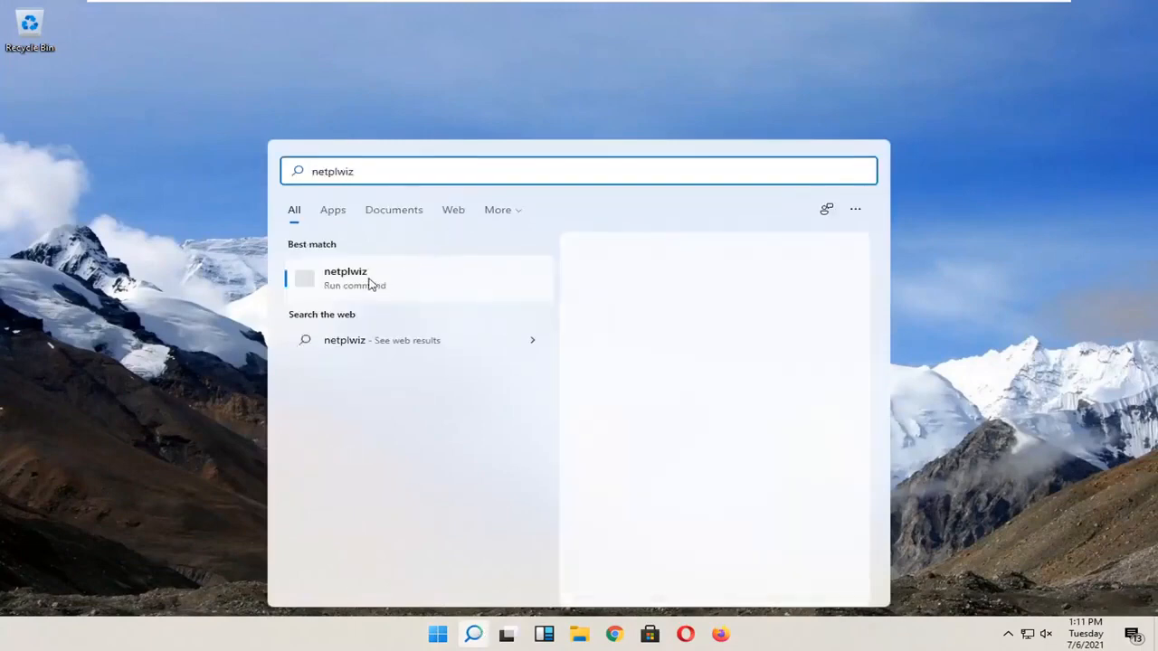
left_click(343, 273)
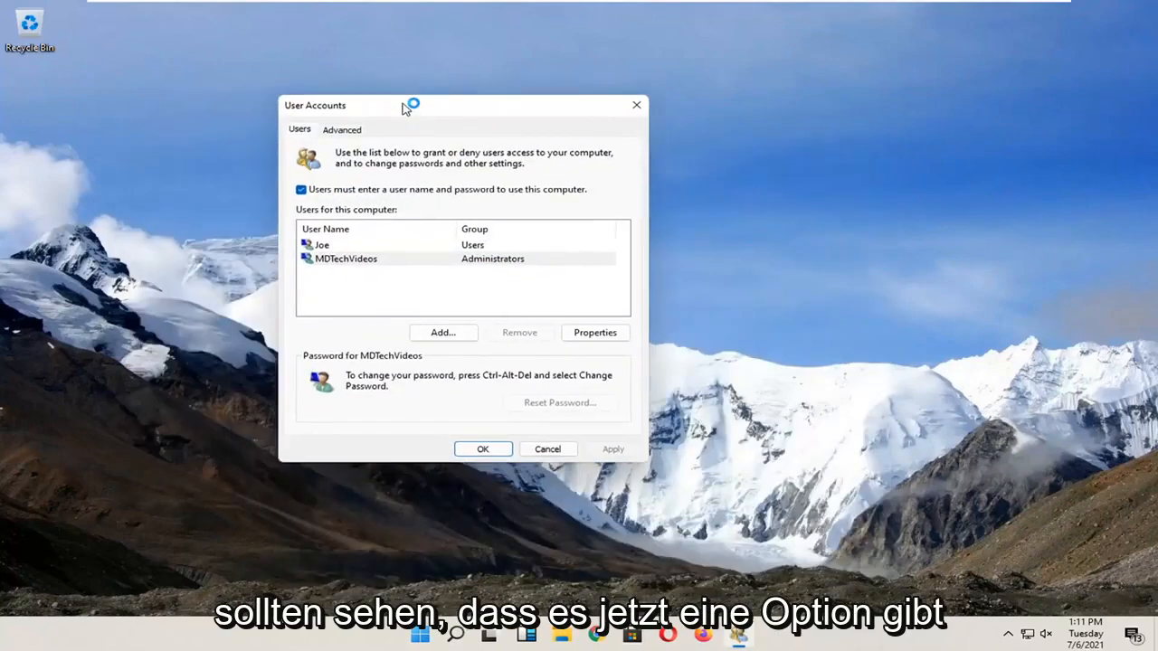
Uncheck 'Users must enter a user name and password' and apply the change.
left_click_drag(244, 126, 398, 106)
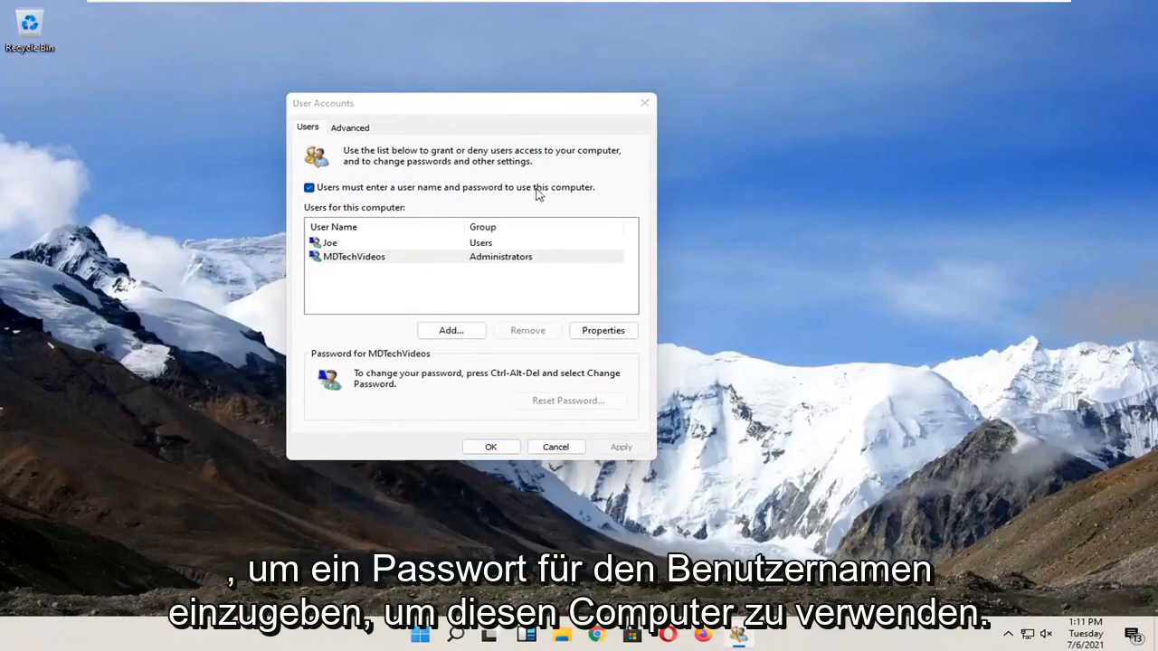
left_click(309, 188)
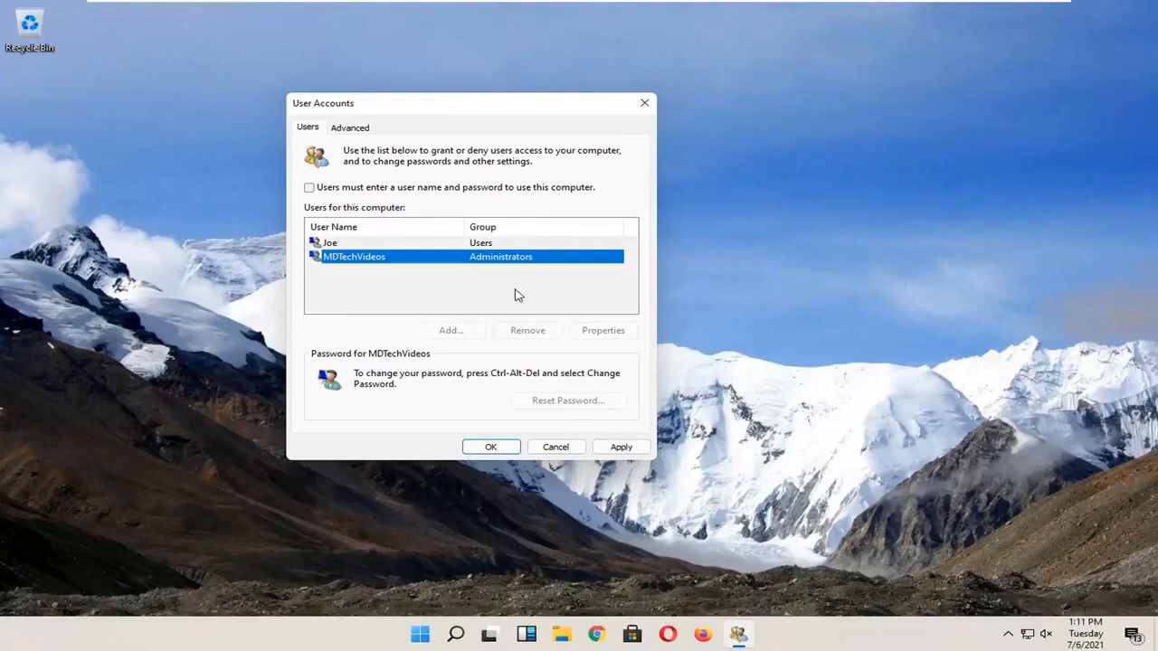
left_click(622, 447)
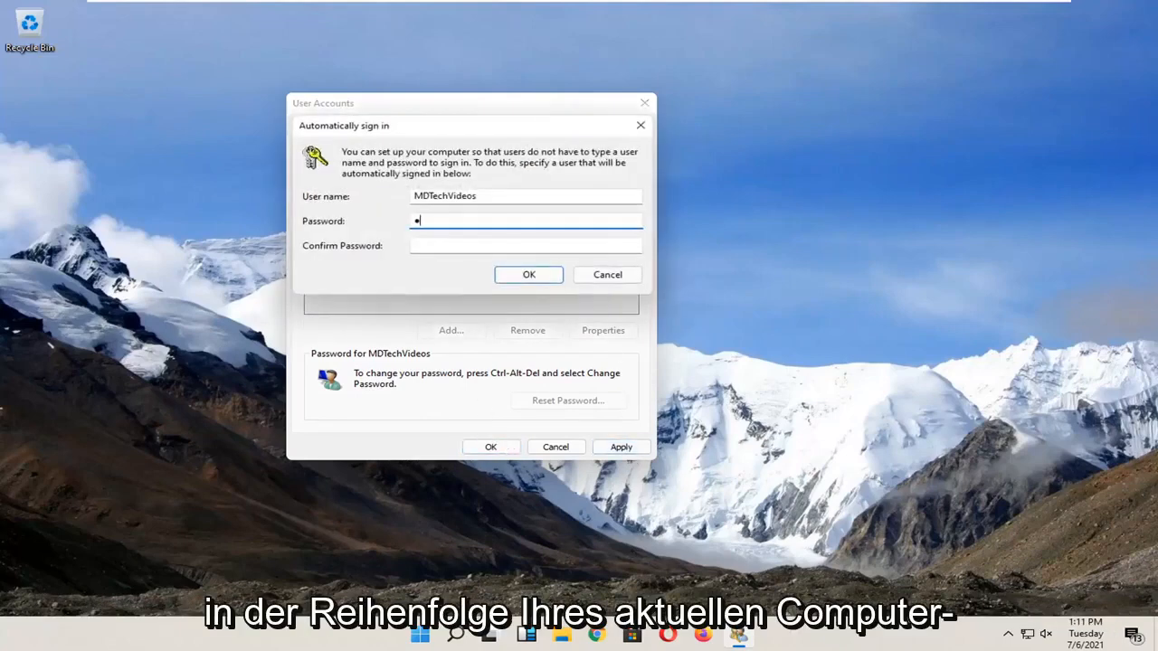
Confirm the automatic sign-in password and close User Accounts with OK.
key("Tab")
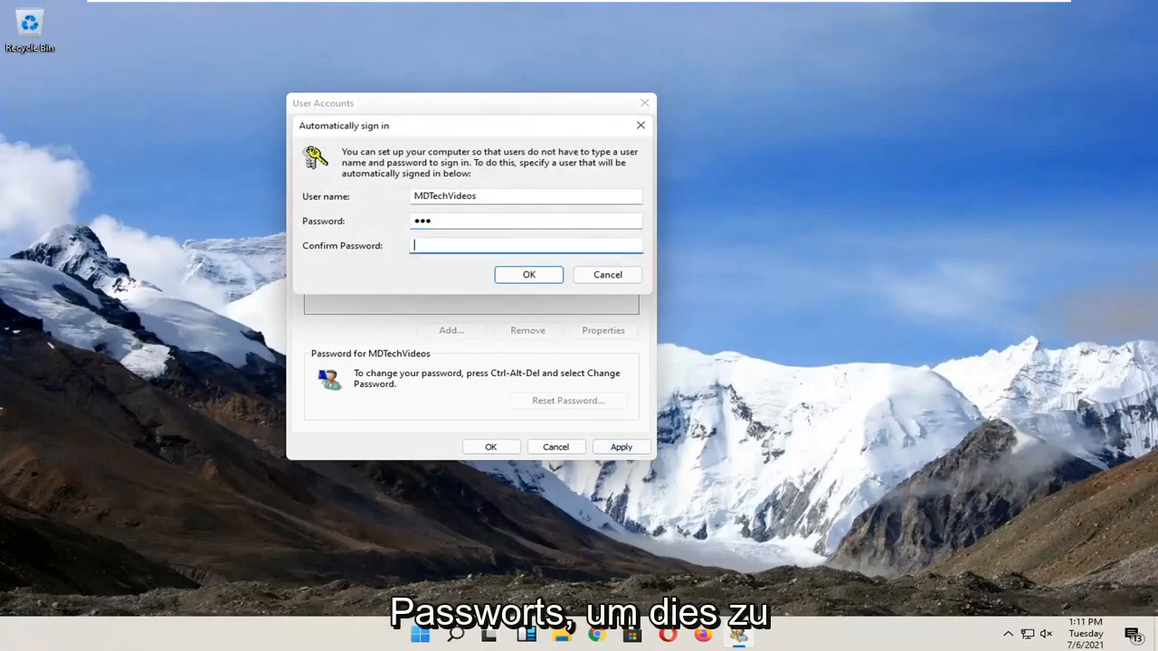
type("•")
left_click(530, 274)
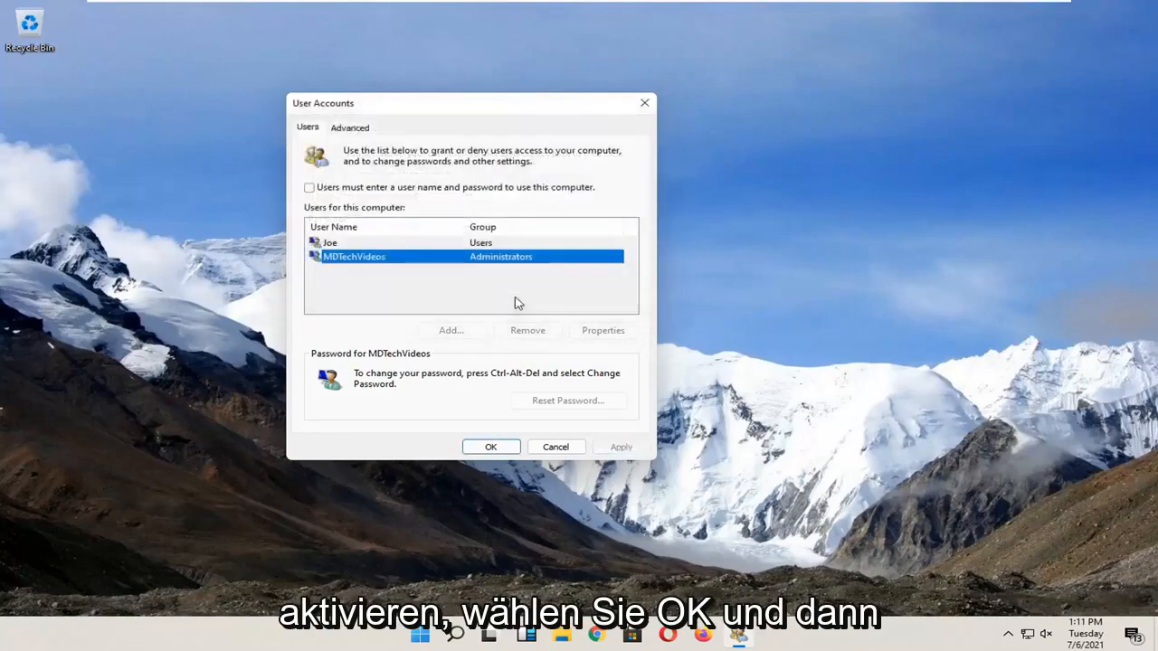
left_click(491, 446)
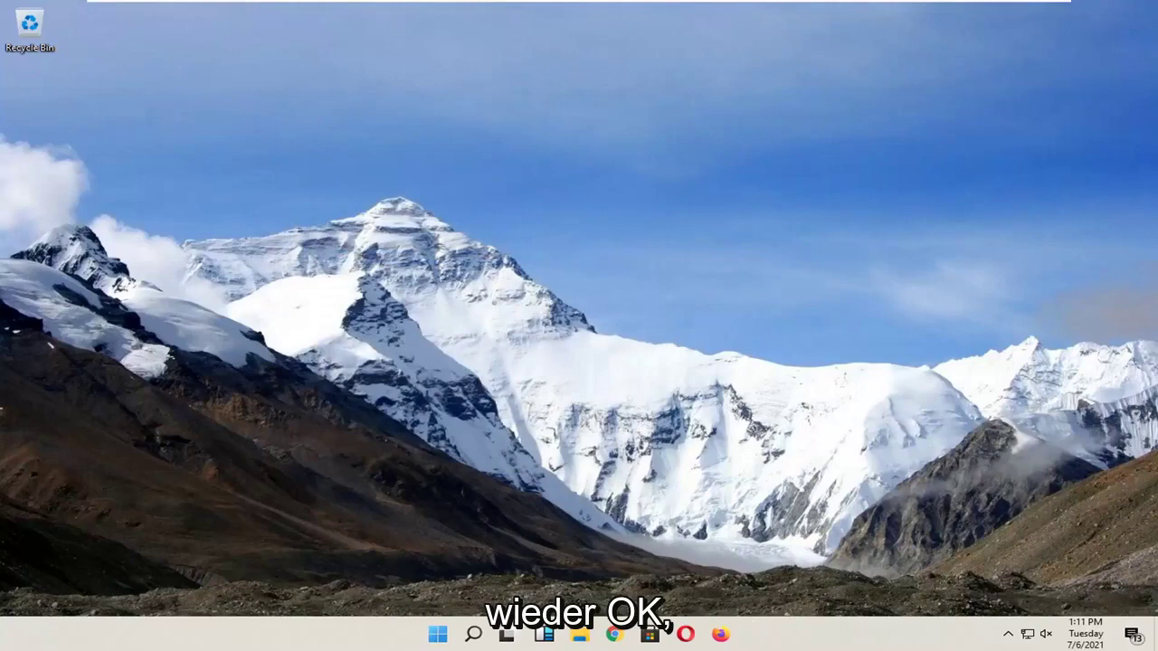